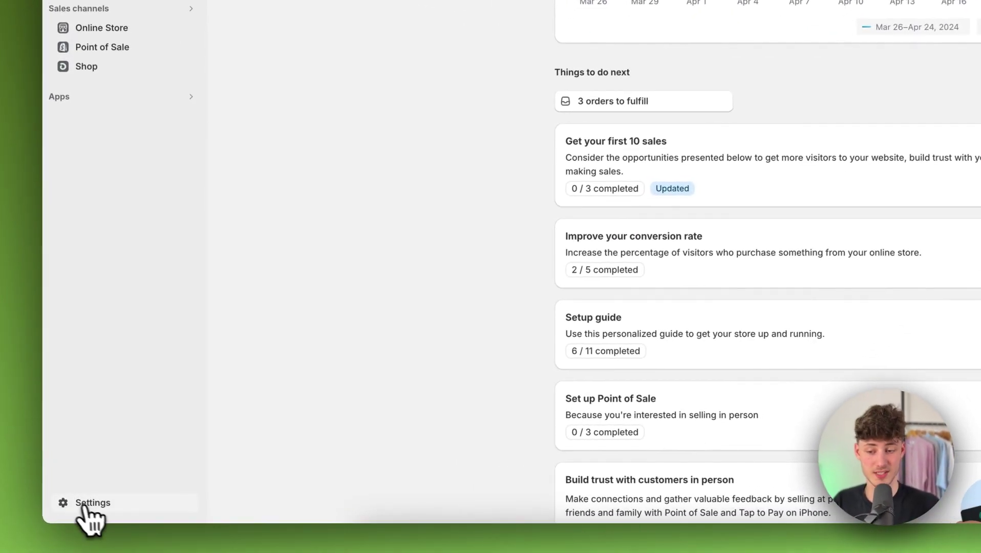
# Go through Settings to Apps and sales channels and launch the Shopify App Store
pyautogui.click(91, 498)
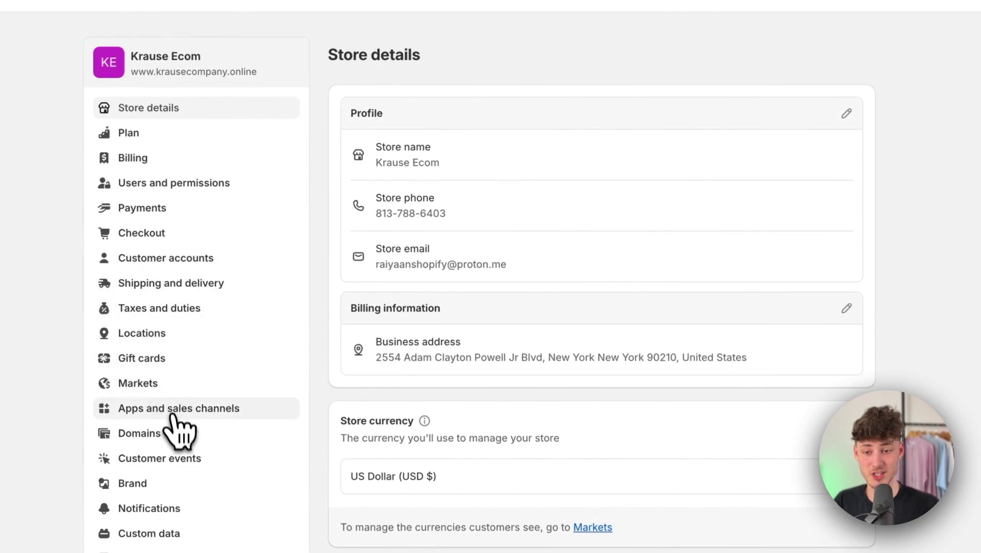
pyautogui.click(172, 407)
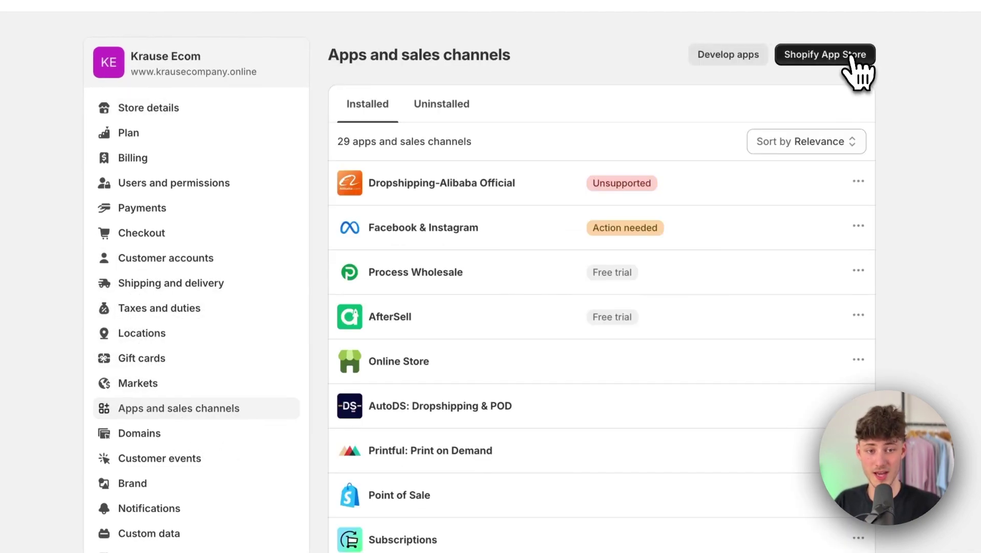
pyautogui.click(854, 55)
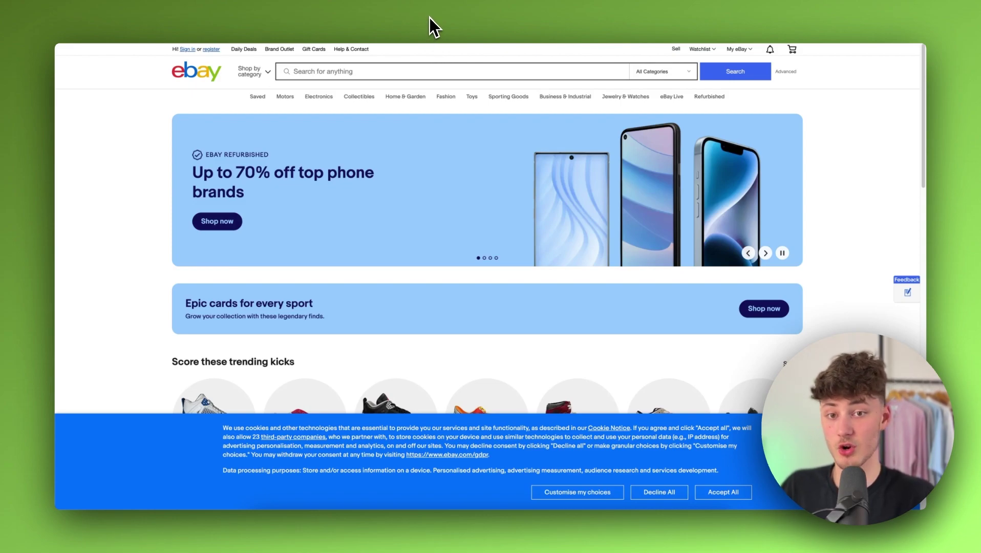
# Search the Shopify App Store for 'ebay'
pyautogui.click(414, 20)
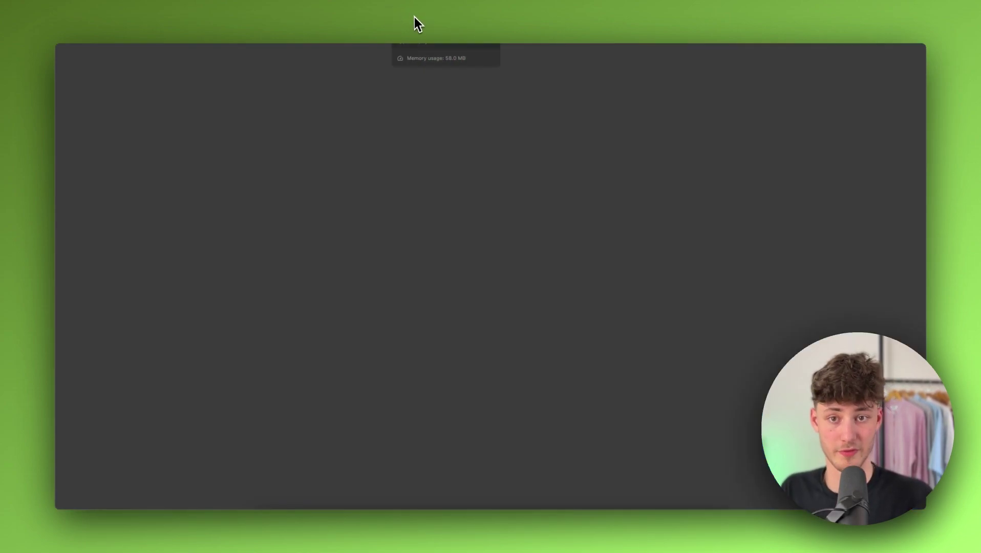
pyautogui.click(407, 58)
pyautogui.write('ebay')
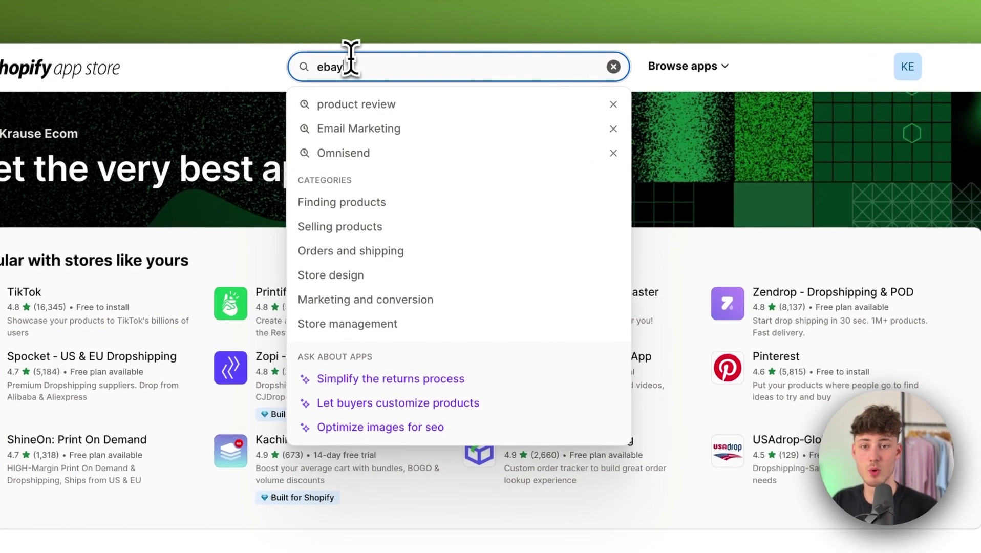
pyautogui.press('Return')
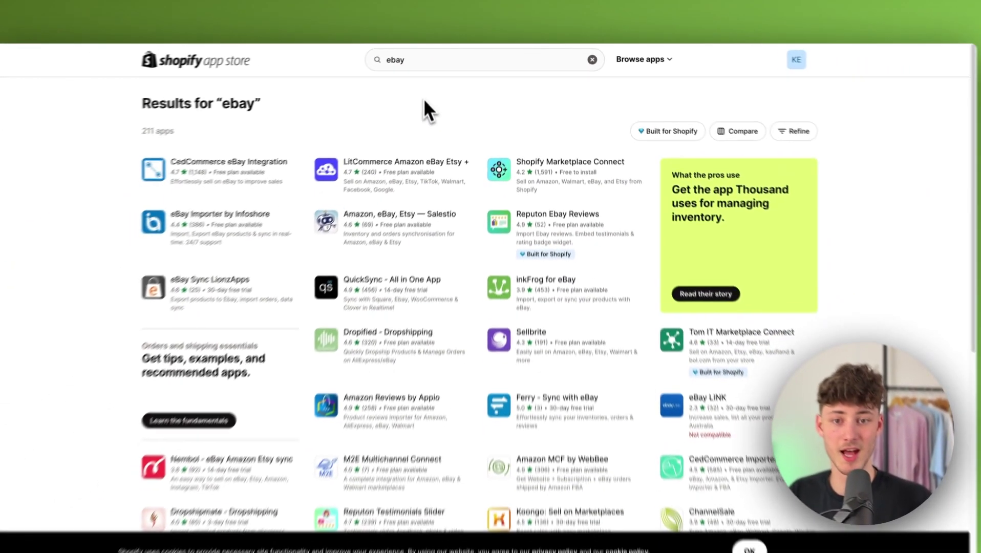
# Browse the second page of ebay search results, then return to the first
pyautogui.scroll(-5, 423, 99)
pyautogui.scroll(-3, 410, 176)
pyautogui.click(429, 237)
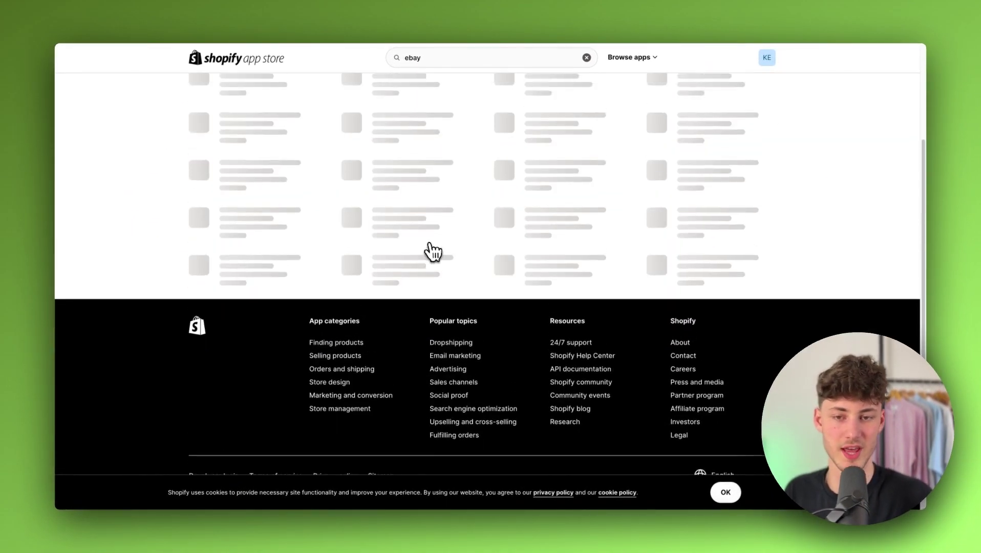
pyautogui.scroll(-4, 602, 258)
pyautogui.click(407, 238)
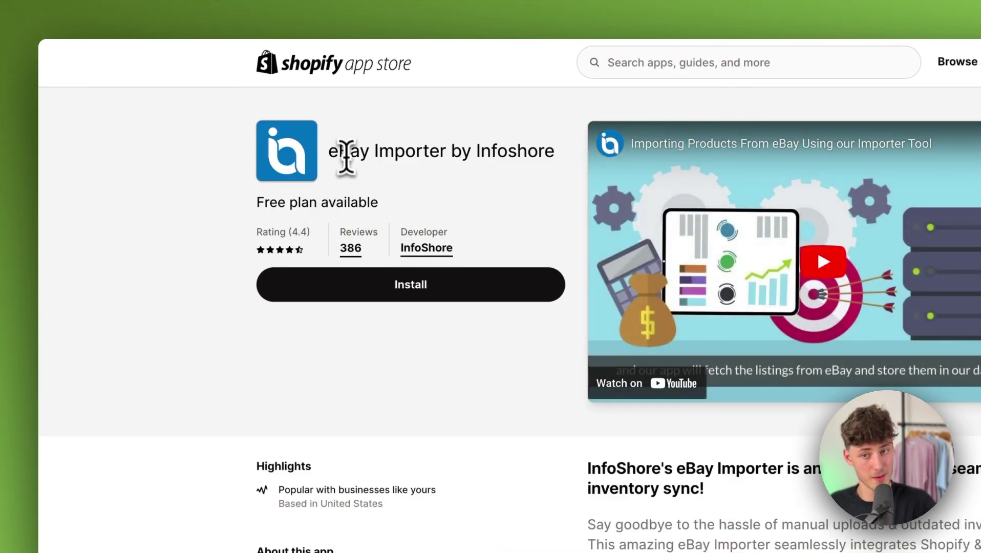
pyautogui.moveTo(346, 156); pyautogui.dragTo(558, 175)
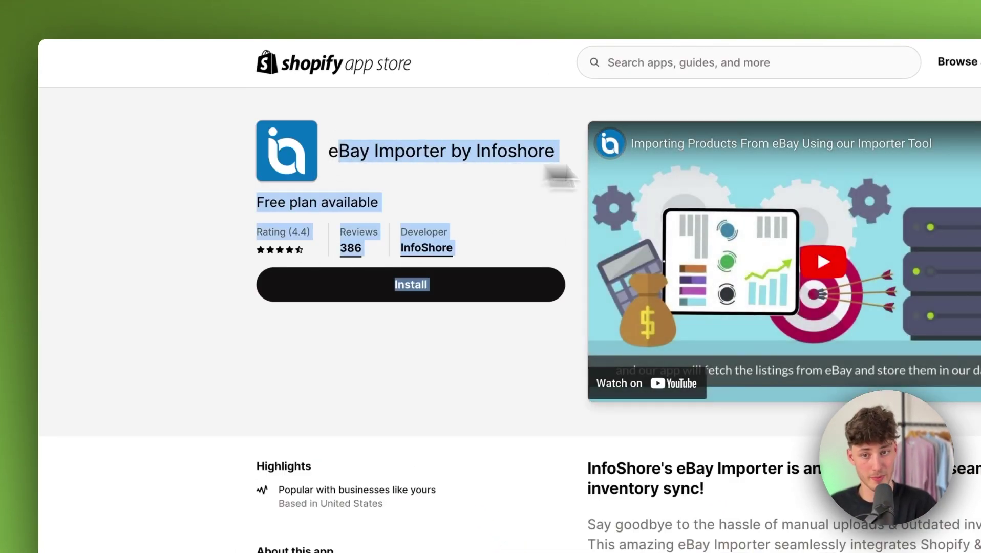
pyautogui.click(537, 149)
pyautogui.scroll(-10, 637, 328)
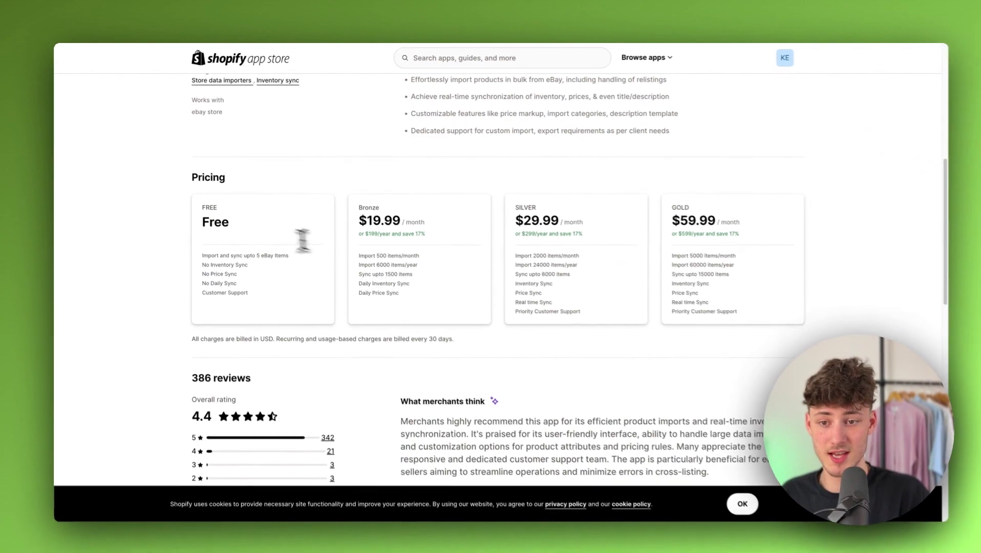
pyautogui.moveTo(313, 289); pyautogui.dragTo(226, 272)
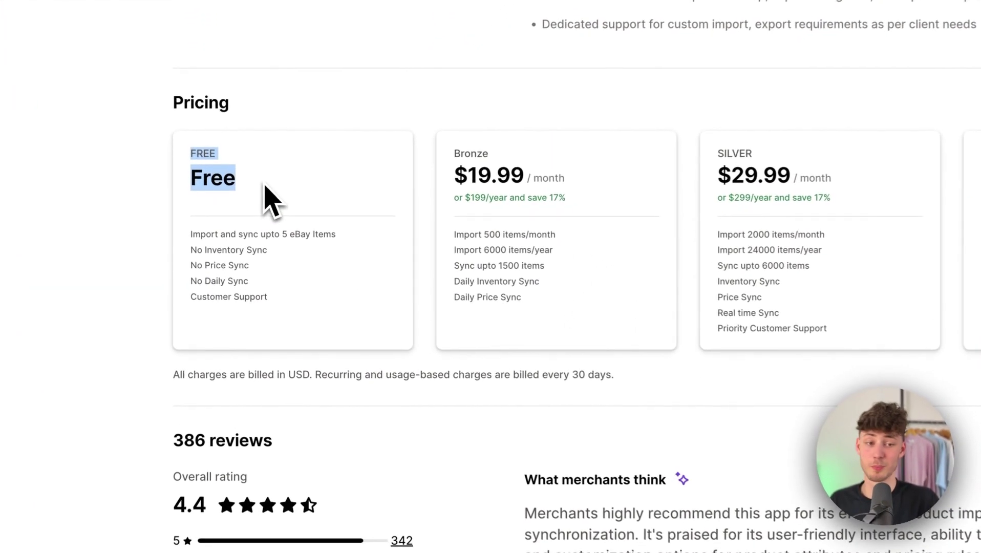
pyautogui.click(254, 208)
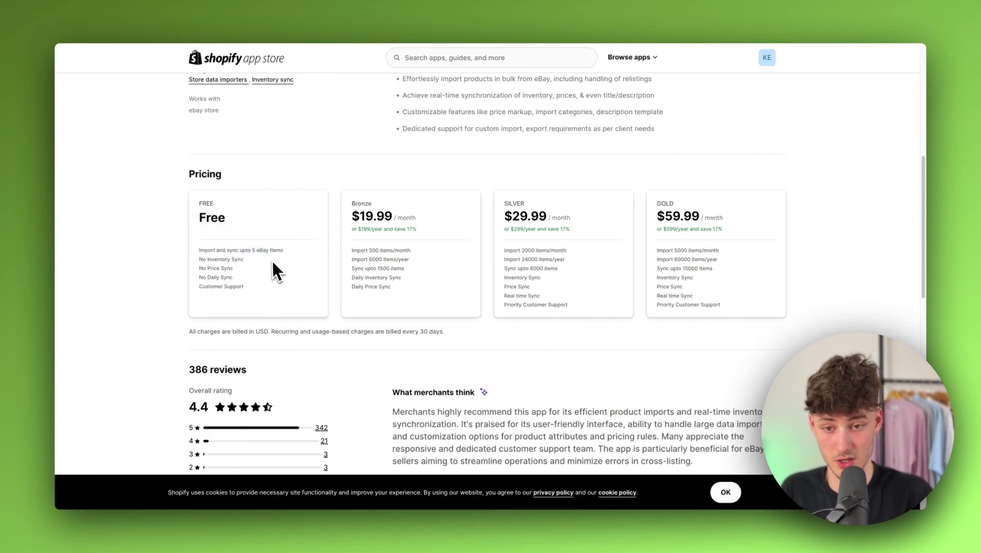
pyautogui.moveTo(351, 203)
pyautogui.mouseDown()
pyautogui.moveTo(416, 217)
pyautogui.moveTo(337, 197)
pyautogui.mouseUp()
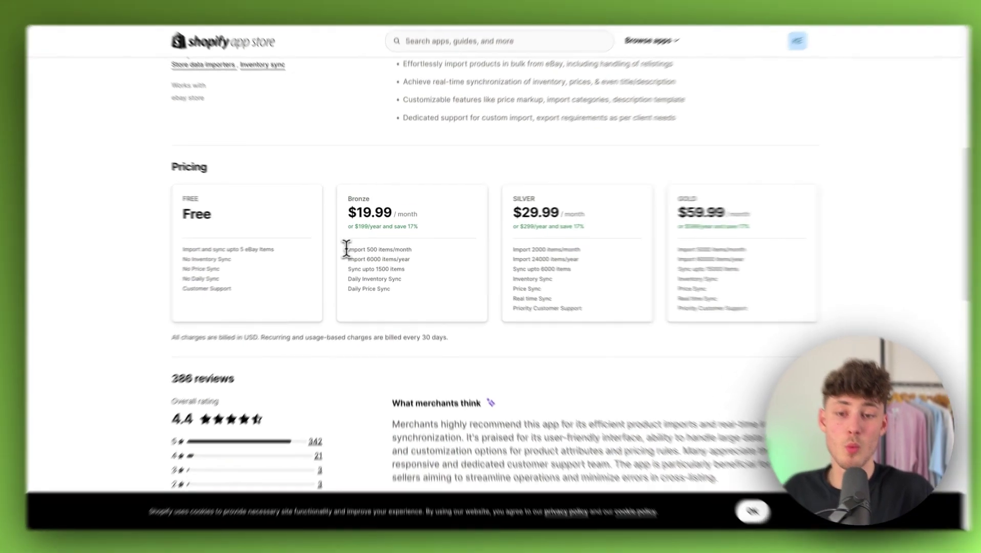
pyautogui.moveTo(351, 250); pyautogui.dragTo(475, 258)
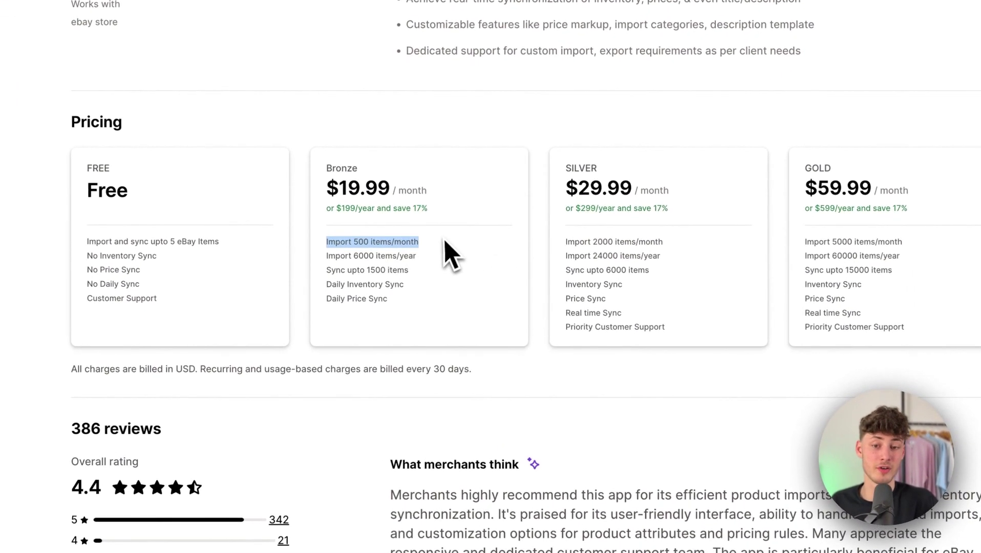
pyautogui.click(442, 251)
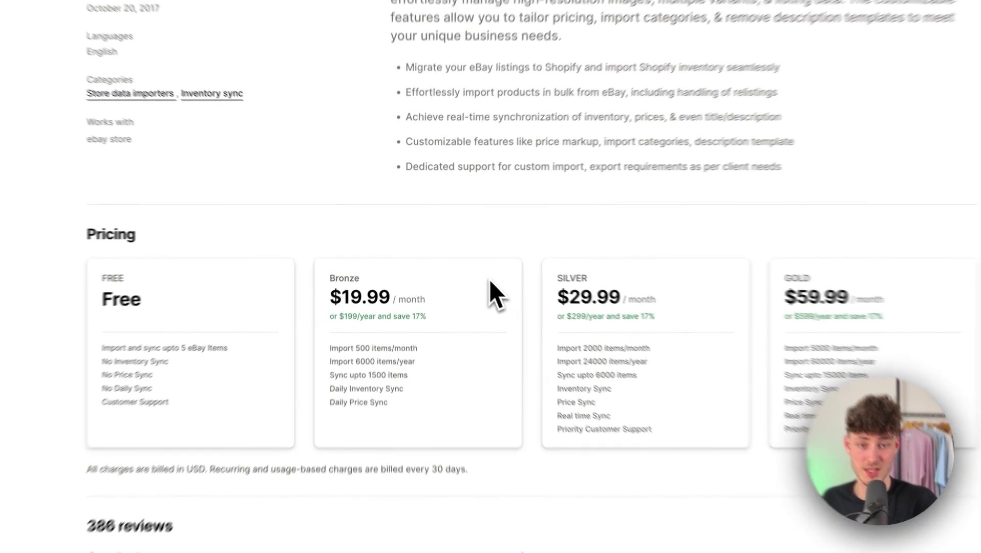
# Review the customer and store data access eBay Importer By Infoshore requests on the install page
pyautogui.scroll(5, 490, 279)
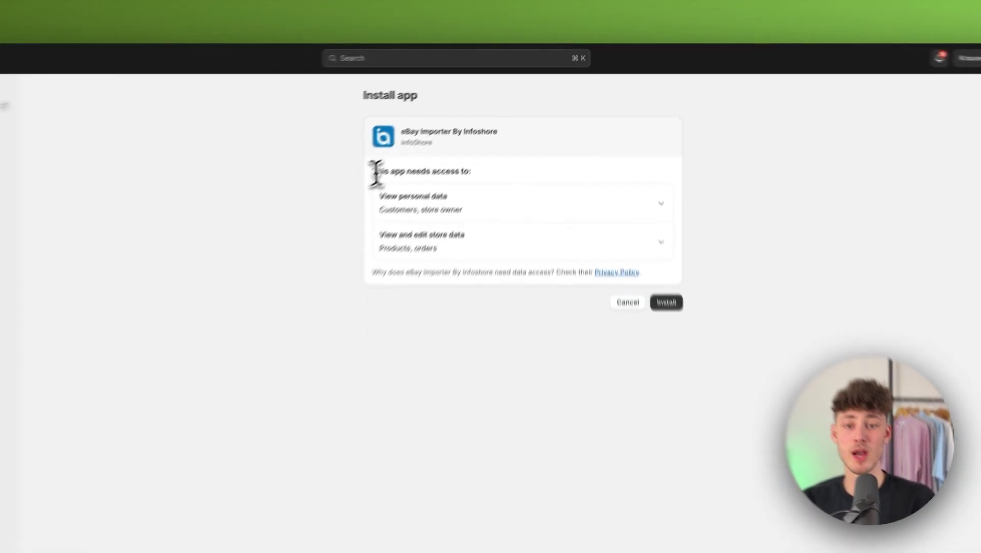
pyautogui.moveTo(425, 140); pyautogui.dragTo(540, 149)
pyautogui.click(532, 196)
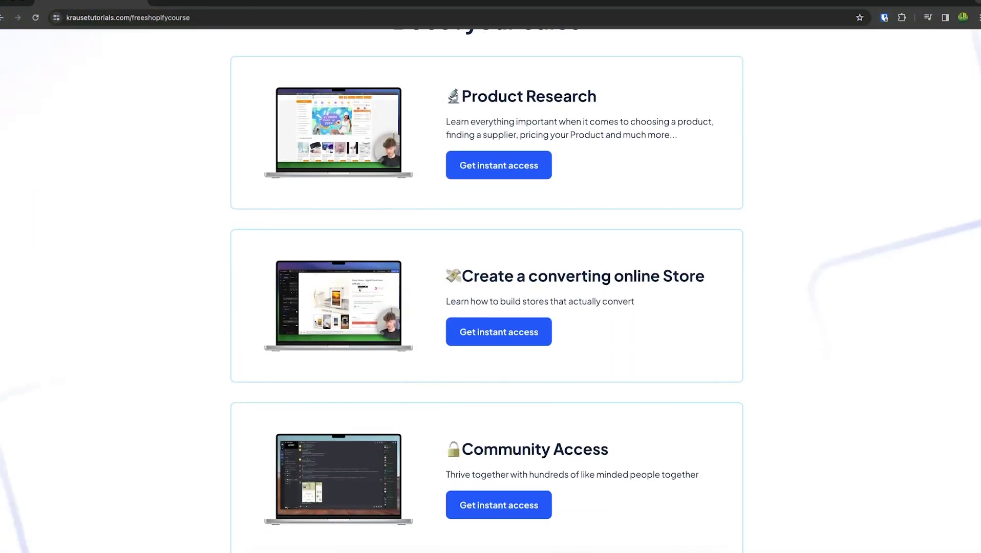
pyautogui.scroll(-3, 490, 287)
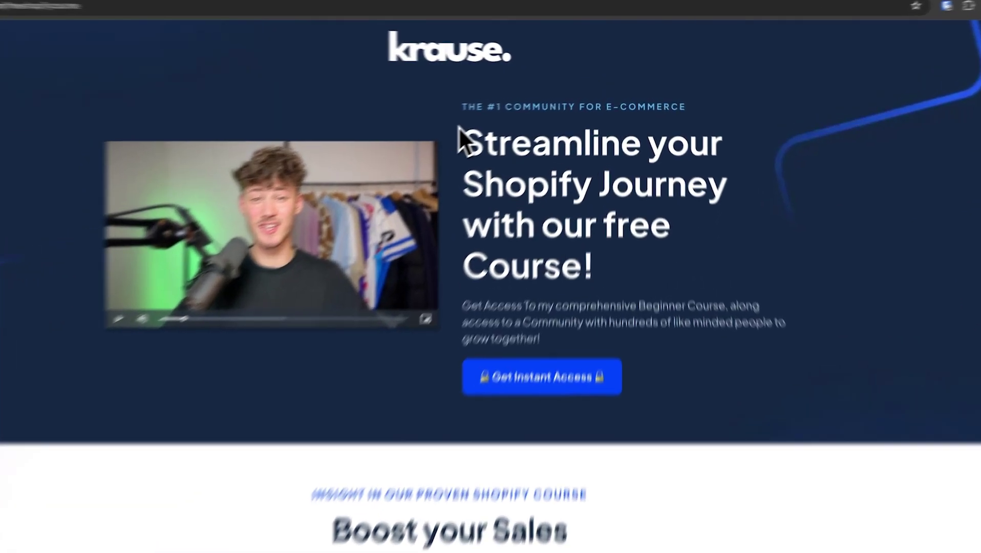
pyautogui.moveTo(491, 117); pyautogui.dragTo(620, 220)
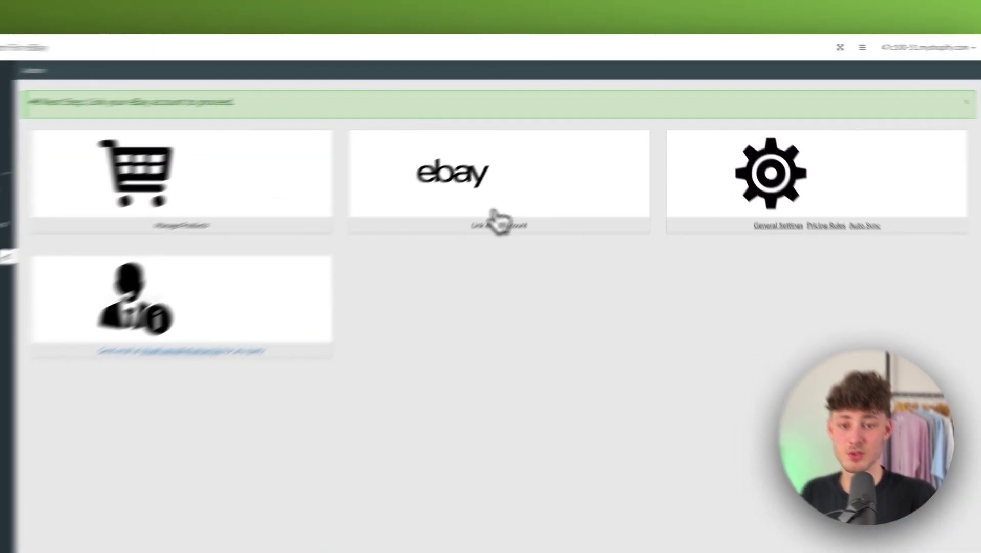
# Select the ebay.com marketplace on the Link eBay Account page and start connecting the eBay account
pyautogui.click(545, 188)
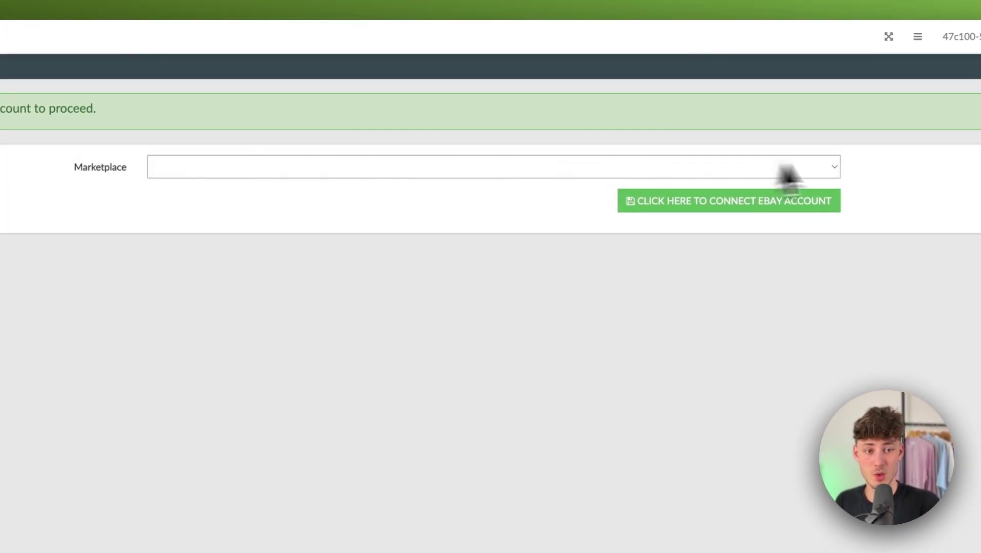
pyautogui.click(833, 168)
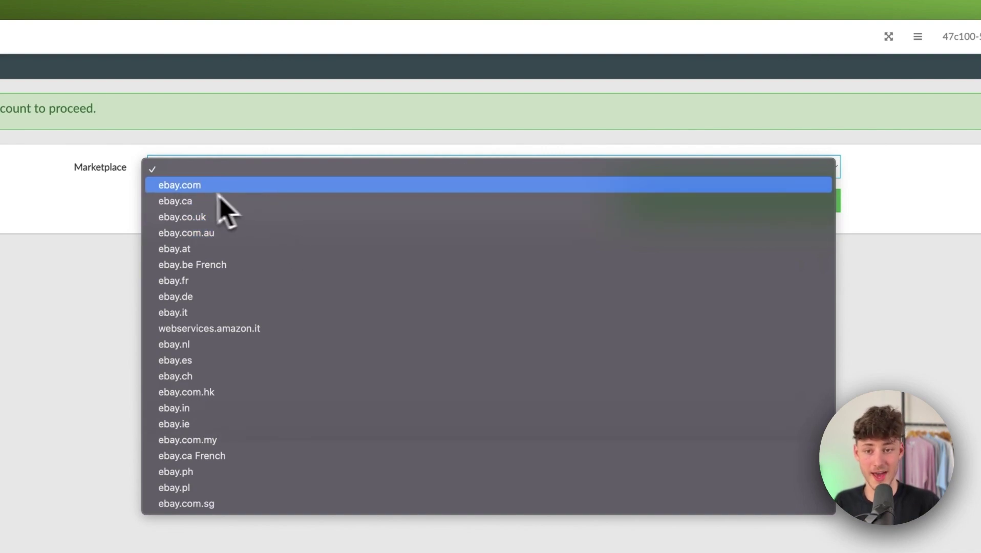
pyautogui.click(193, 189)
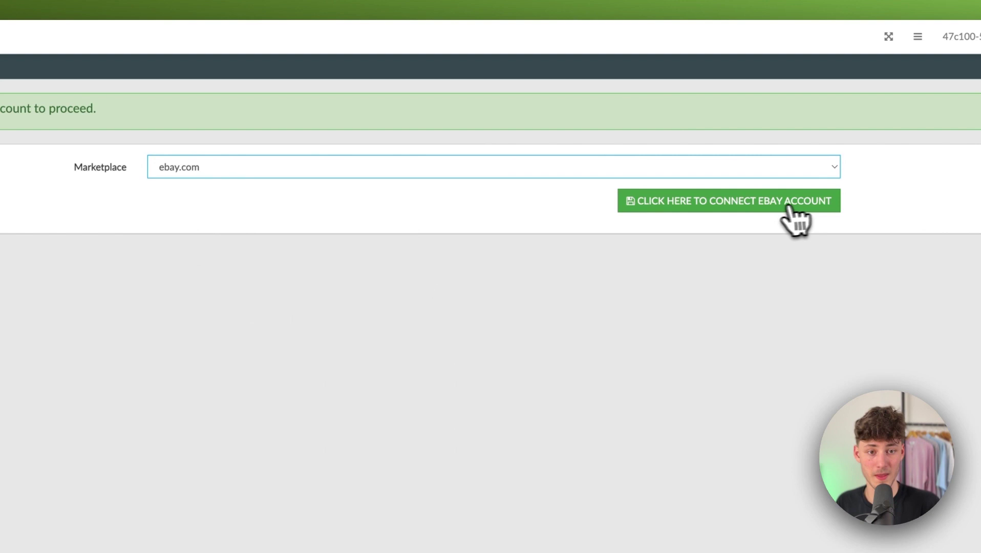
pyautogui.click(770, 205)
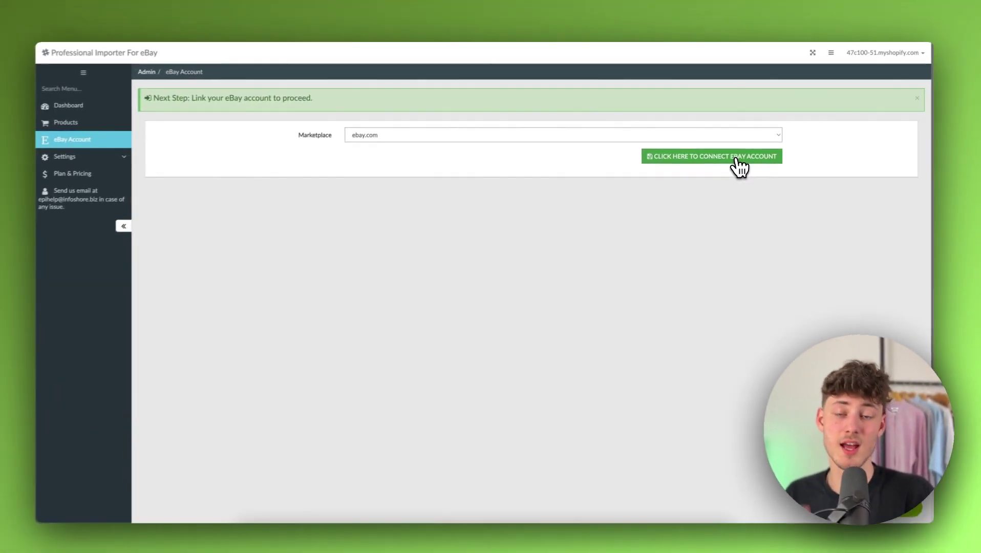
pyautogui.click(733, 155)
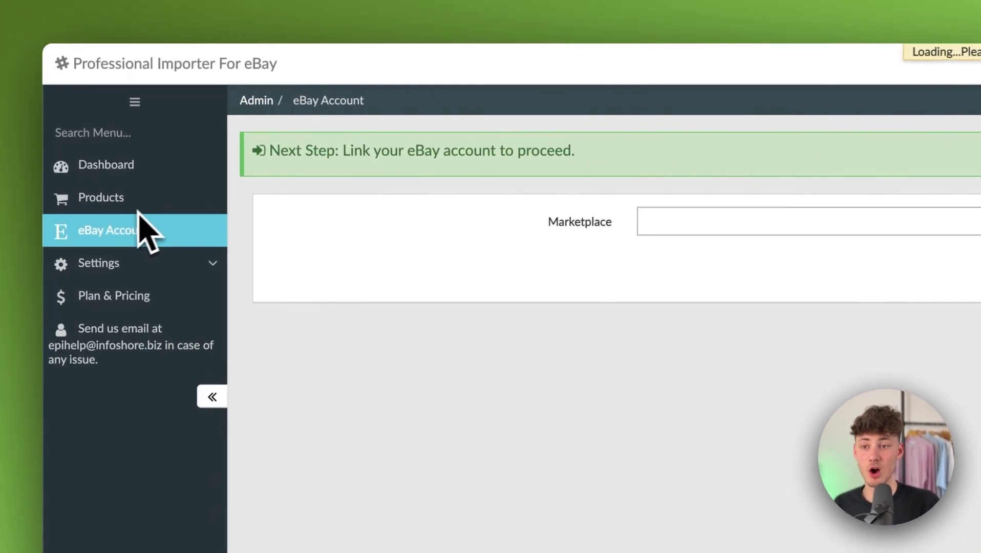
# View the empty Products page, then go back to the importer Dashboard
pyautogui.click(89, 121)
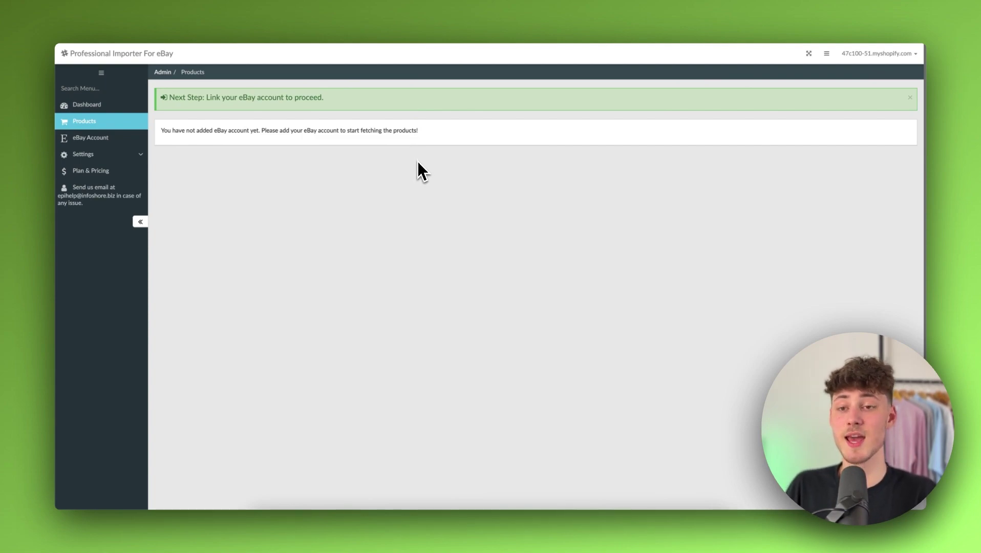
pyautogui.click(110, 105)
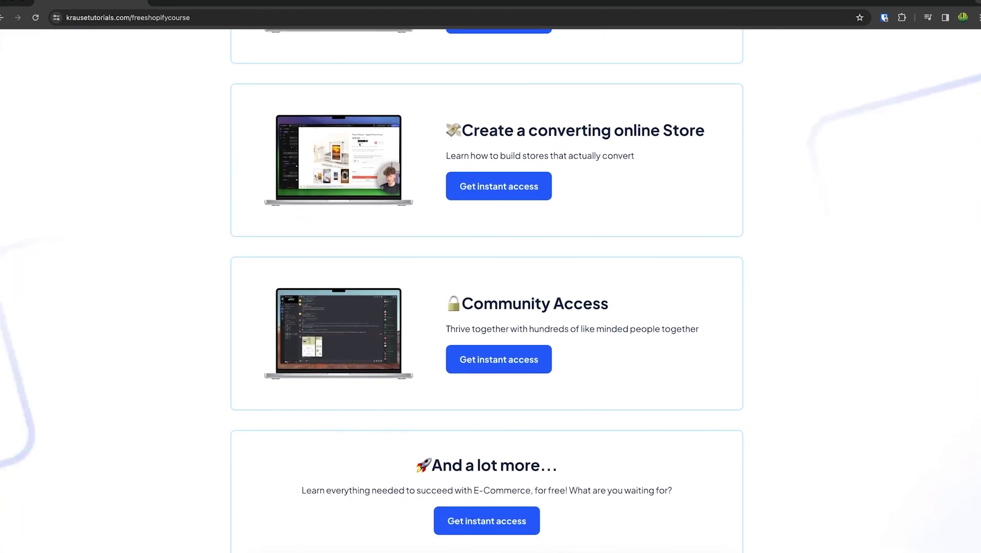
# Expand the YouTube video description to reveal the FREE Shopify Course link
pyautogui.scroll(4, 490, 287)
pyautogui.scroll(6, 491, 205)
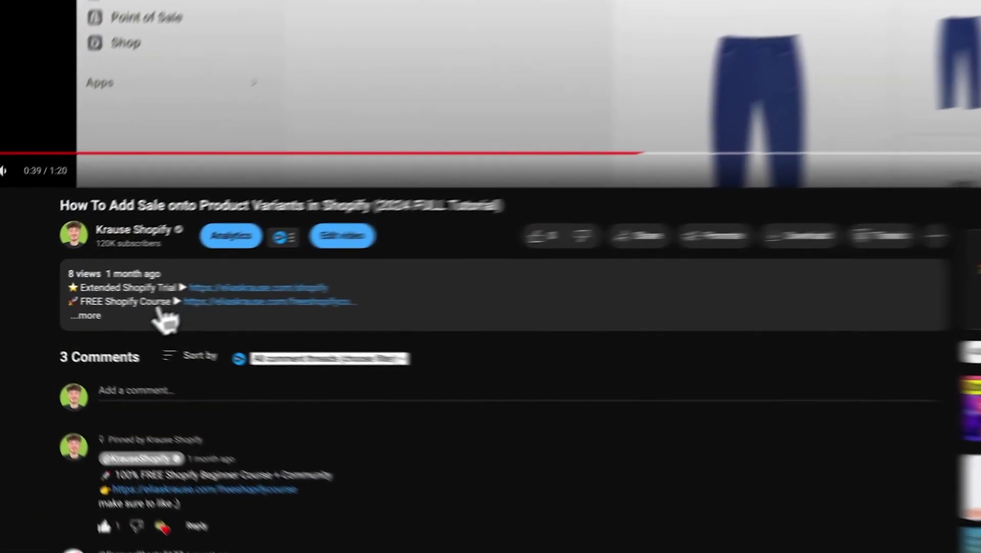
pyautogui.click(163, 318)
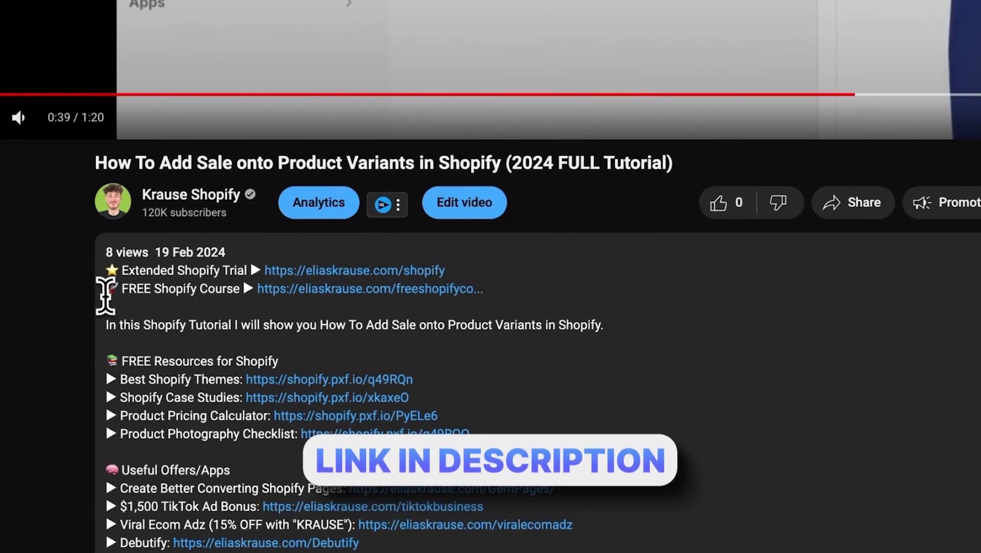